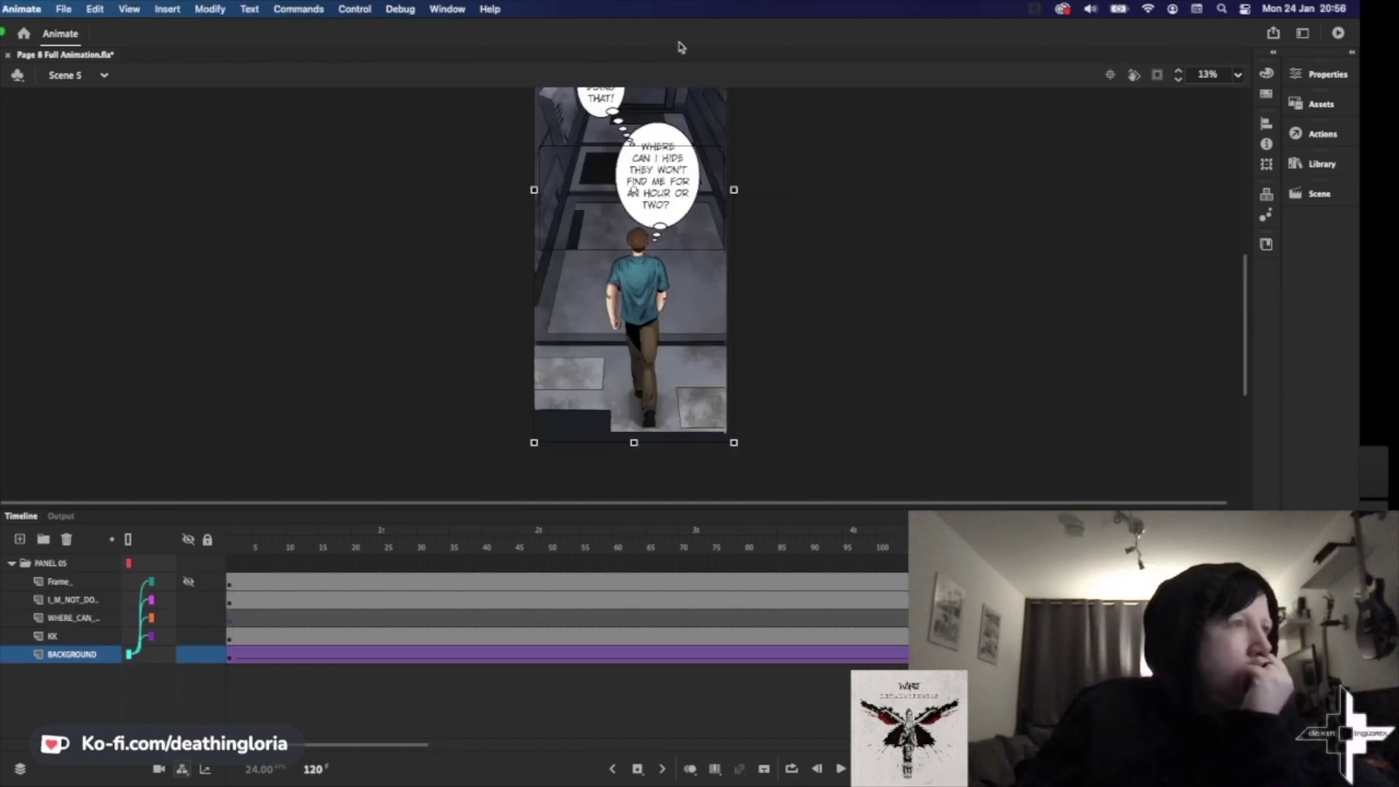
# Flip the Page 8 comic panel vertically at frame 239 using the Transform panel.
pyautogui.click(1328, 76)
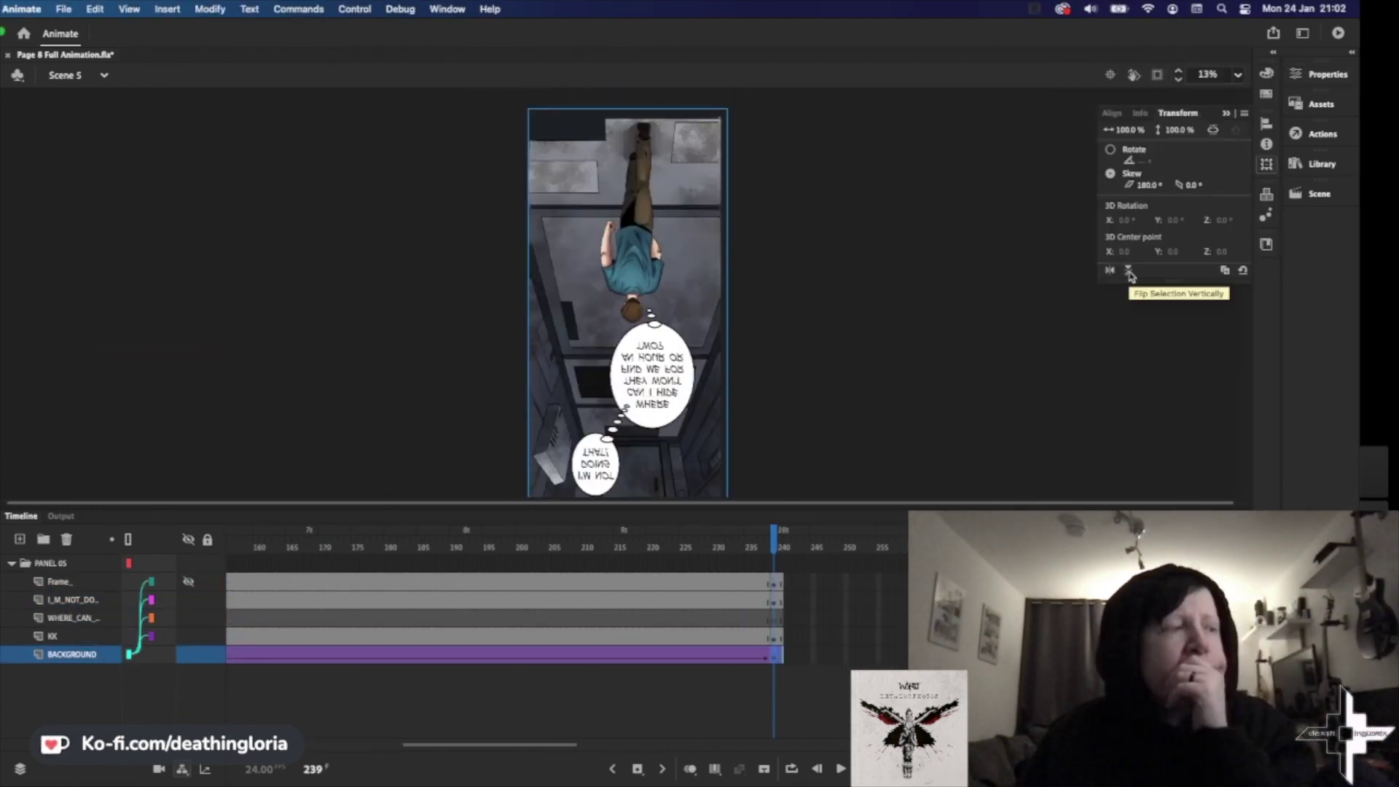